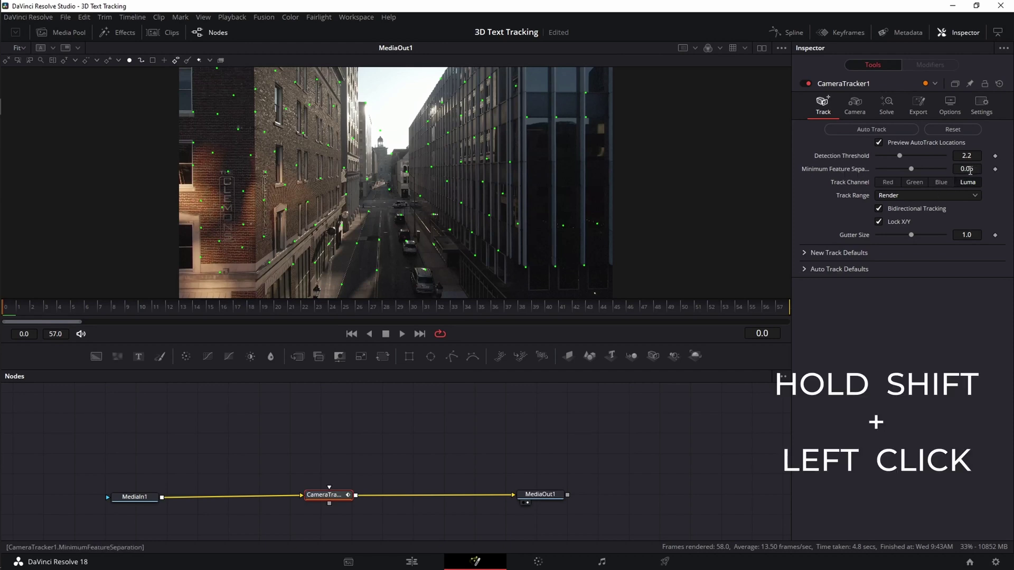
Step: Set minimum feature separation to 0.0427 and detection threshold to 2.234, then auto-track the clip
{"action": "left_click_drag", "start_coordinate": [969, 169], "coordinate": [965, 168]}
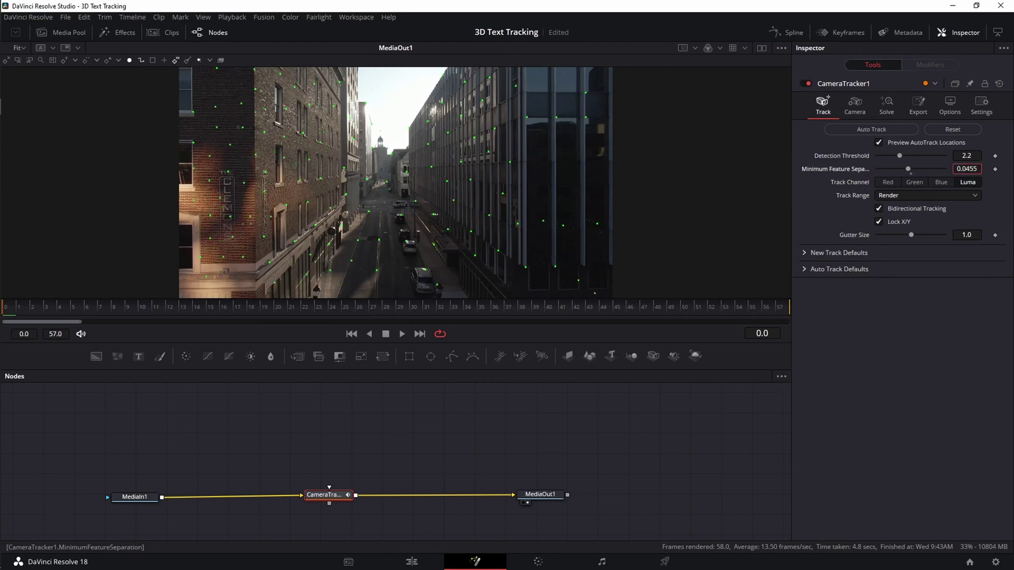
{"action": "left_click_drag", "start_coordinate": [966, 168], "coordinate": [965, 168]}
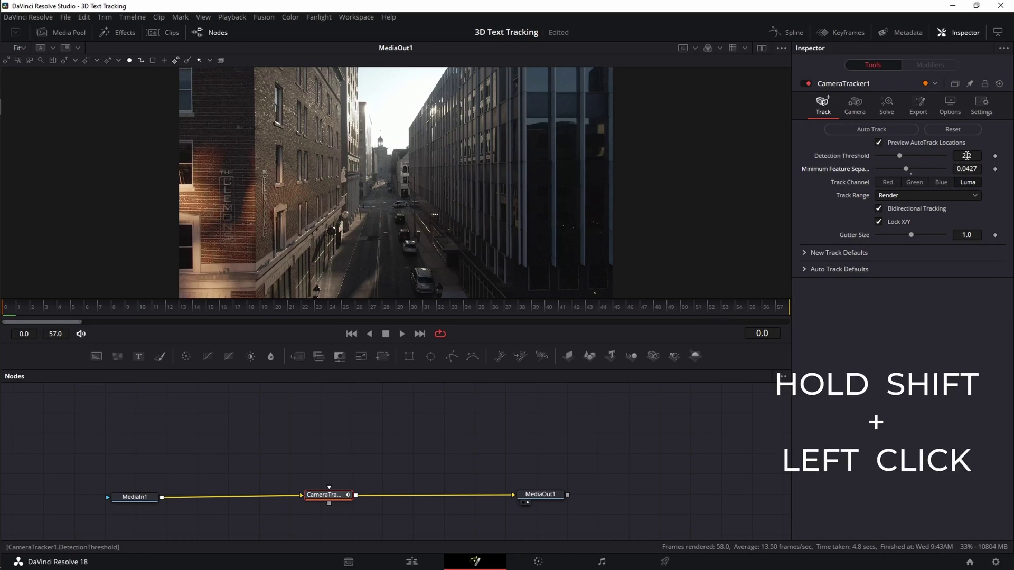
{"action": "left_click_drag", "start_coordinate": [967, 156], "coordinate": [969, 156]}
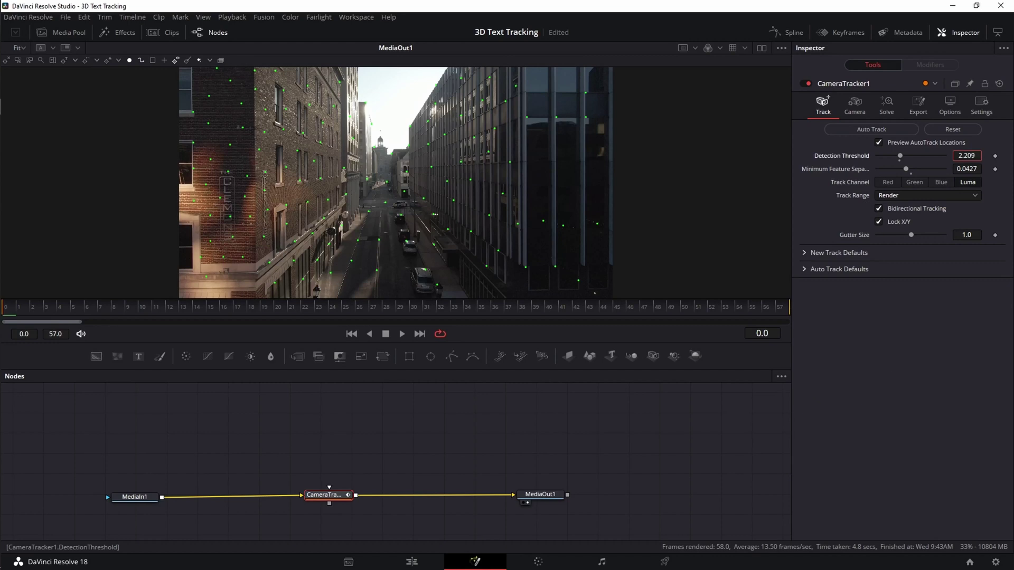
{"action": "left_click_drag", "start_coordinate": [966, 155], "coordinate": [970, 155]}
{"action": "left_click", "coordinate": [867, 131]}
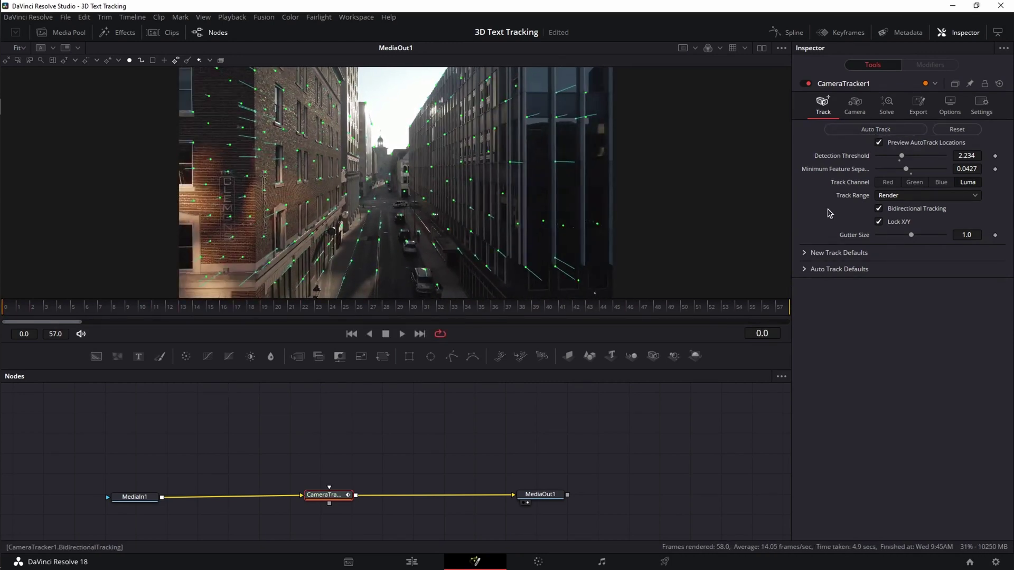
Step: Lower Maximum Track Error to 0.1445 and delete the 1380 failing tracks, keeping 219
{"action": "left_click", "coordinate": [888, 108]}
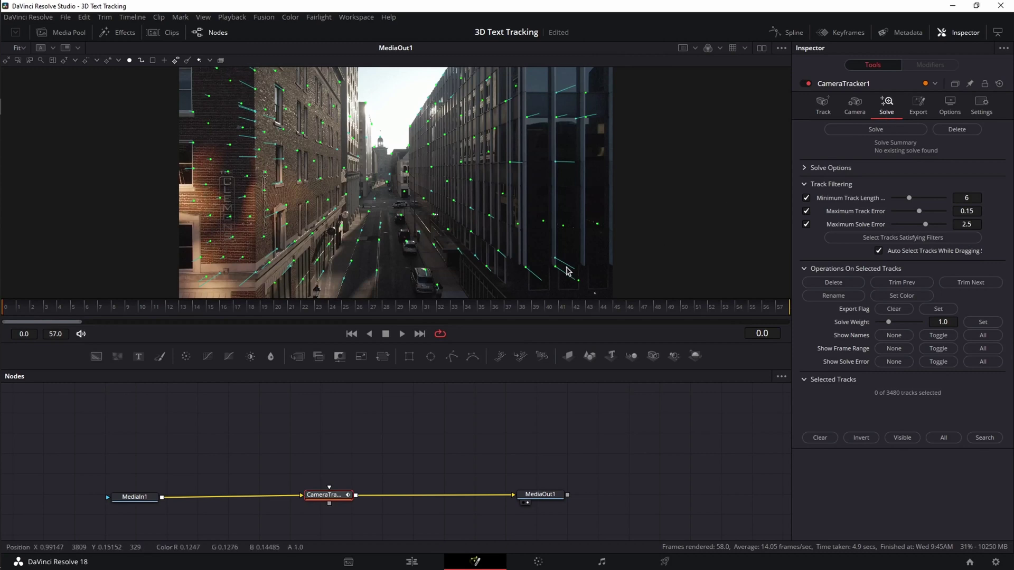
{"action": "mouse_move", "coordinate": [457, 253]}
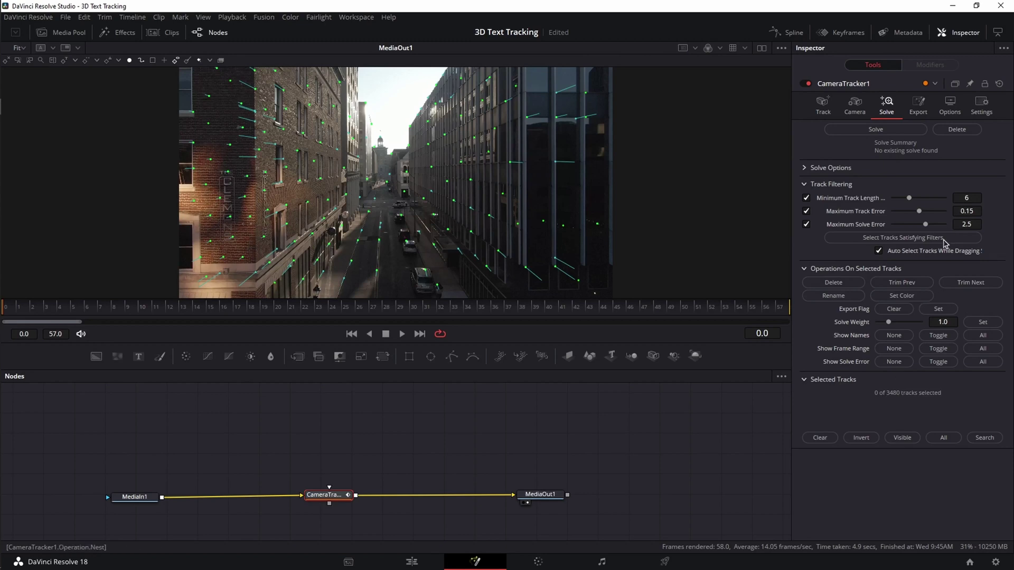
{"action": "left_click_drag", "start_coordinate": [972, 211], "coordinate": [978, 222]}
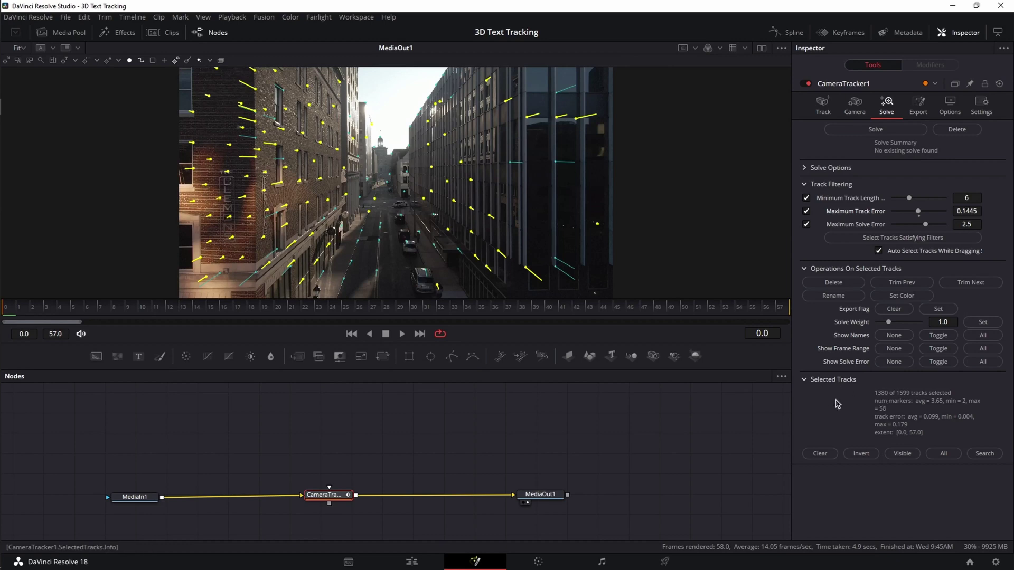
{"action": "left_click", "coordinate": [834, 282]}
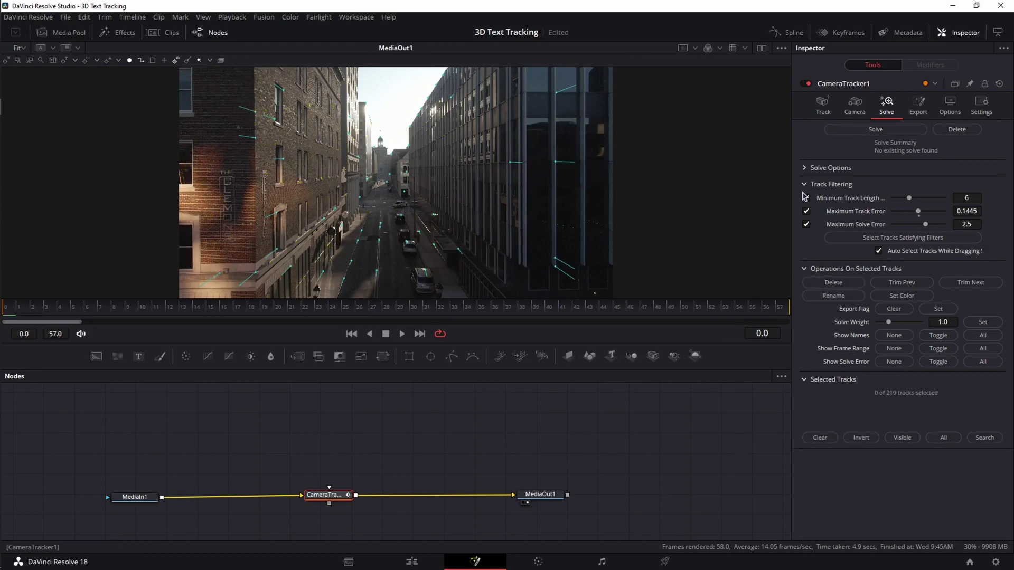
Step: Solve the camera to a 0.7752-pixel average error at 25 mm, then show the Options tab
{"action": "left_click", "coordinate": [875, 130]}
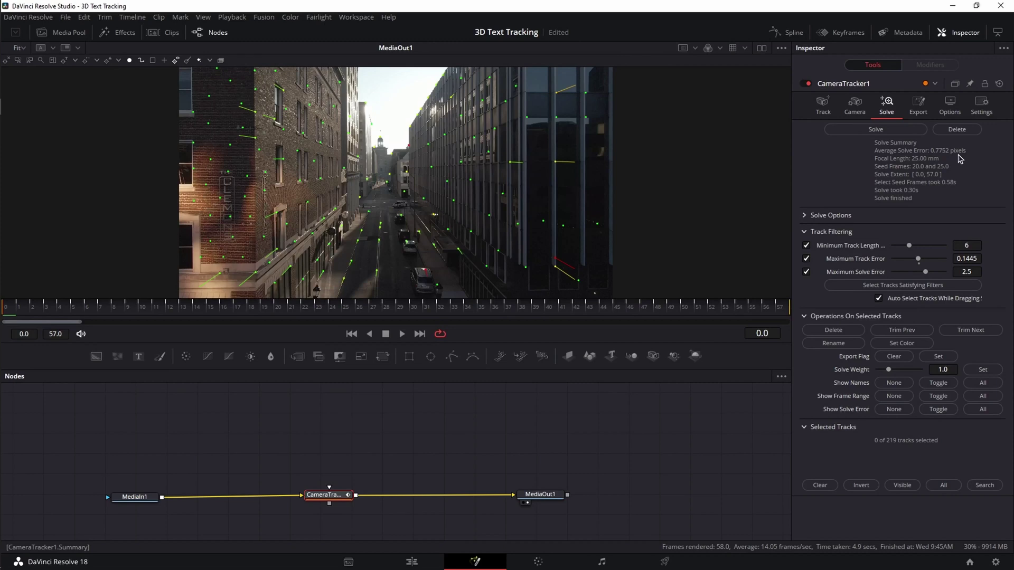
{"action": "left_click", "coordinate": [950, 108]}
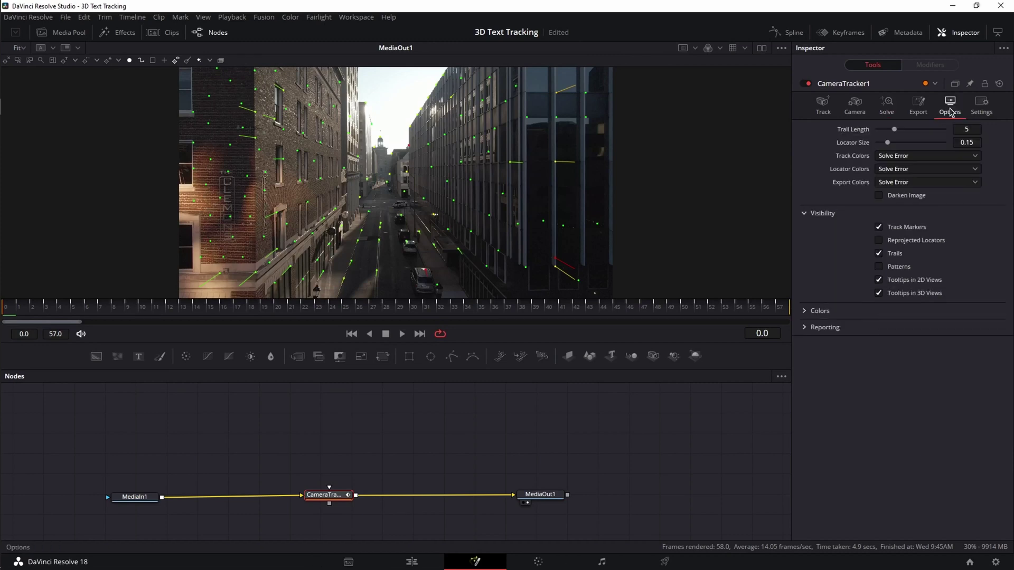
Step: Turn on Reprojected Locators and Patterns overlays and set the Export 3D Scene Transform to Unaligned
{"action": "left_click", "coordinate": [879, 241]}
{"action": "left_click", "coordinate": [879, 266]}
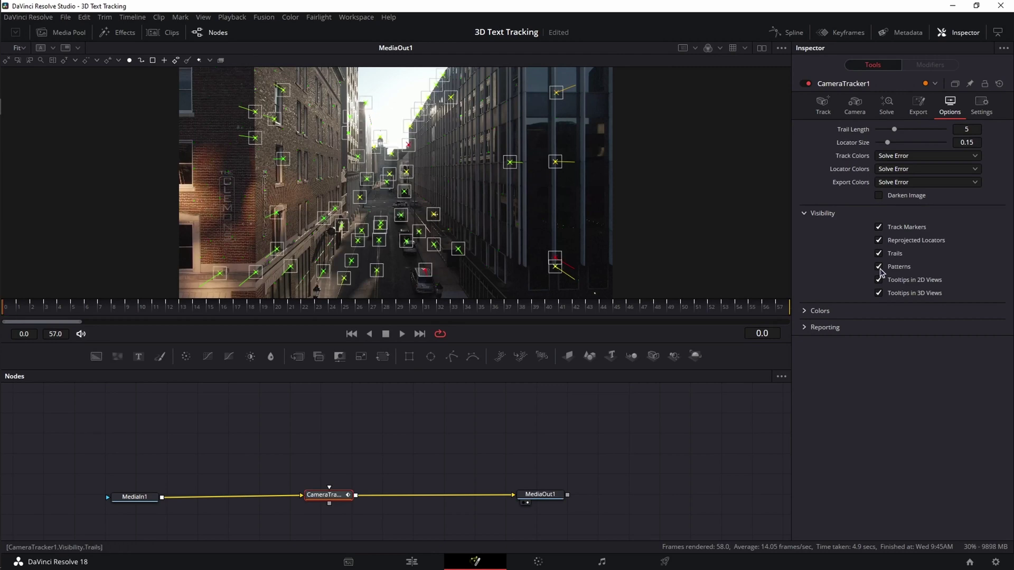
{"action": "left_click", "coordinate": [922, 109]}
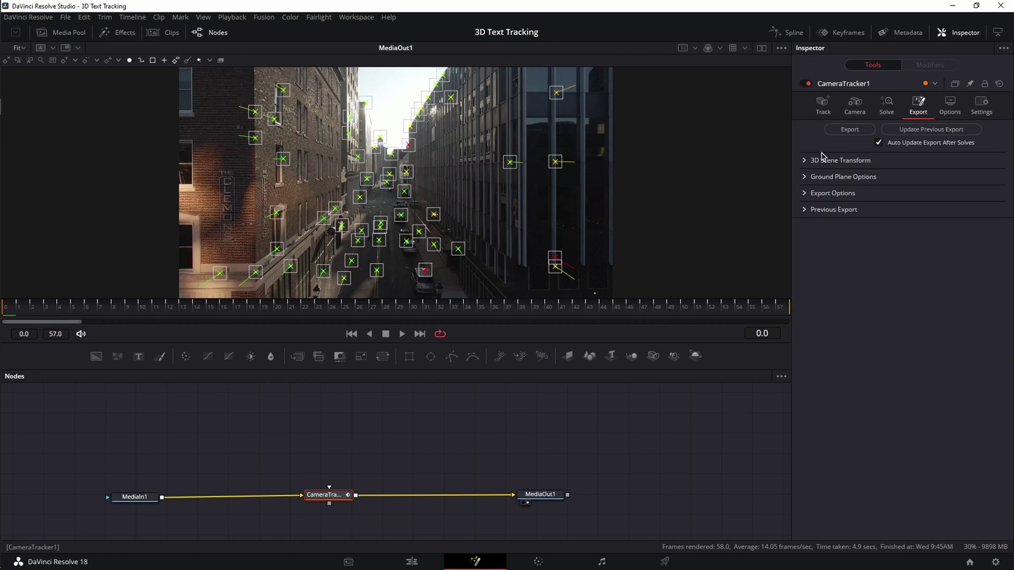
{"action": "left_click", "coordinate": [803, 163]}
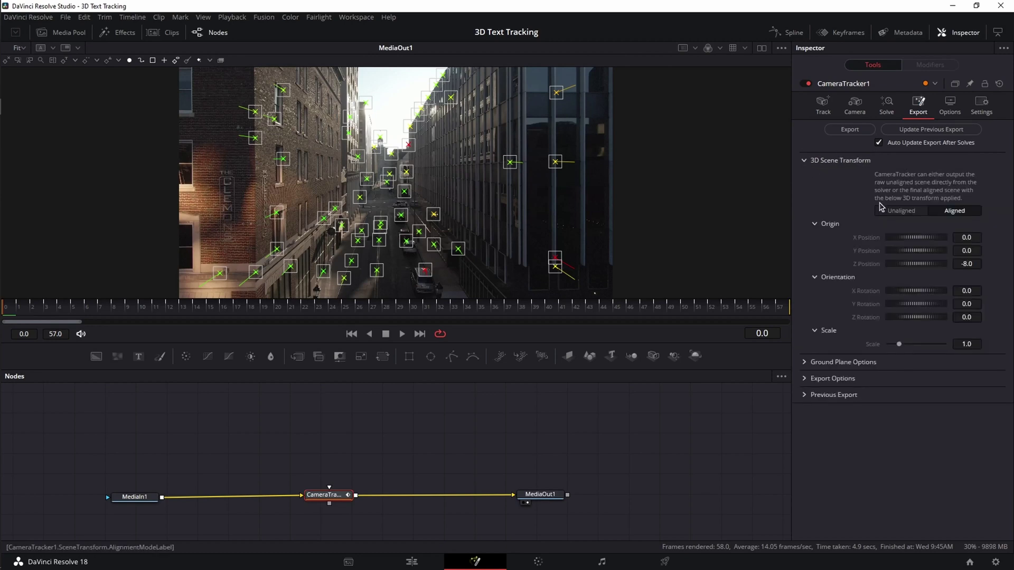
{"action": "left_click", "coordinate": [906, 212]}
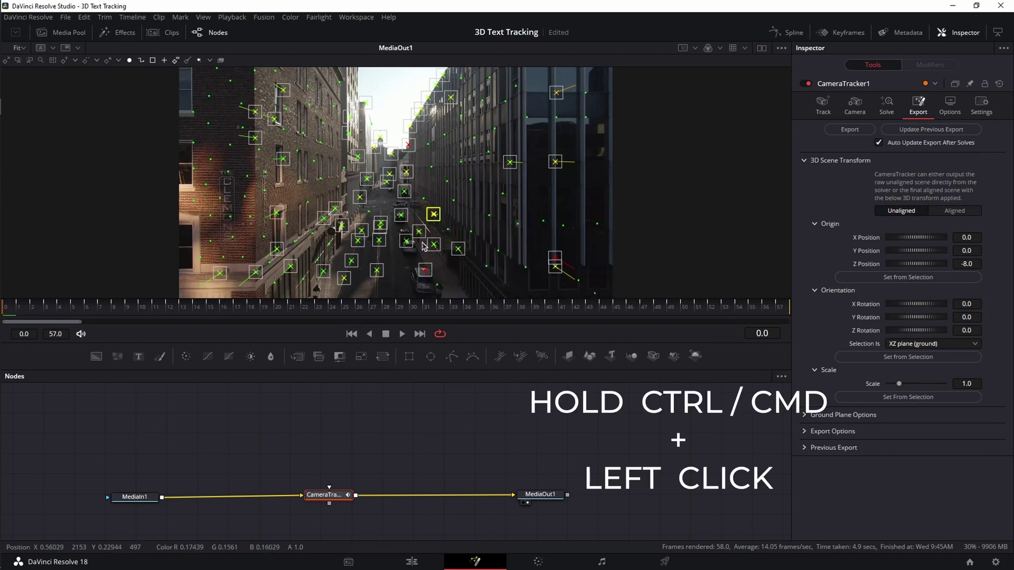
Step: Delete three road track markers and four distant markers near the far end of the street
{"action": "left_click", "coordinate": [420, 232], "text": "ctrl"}
{"action": "left_click", "coordinate": [381, 230], "text": "ctrl"}
{"action": "key", "text": "Delete"}
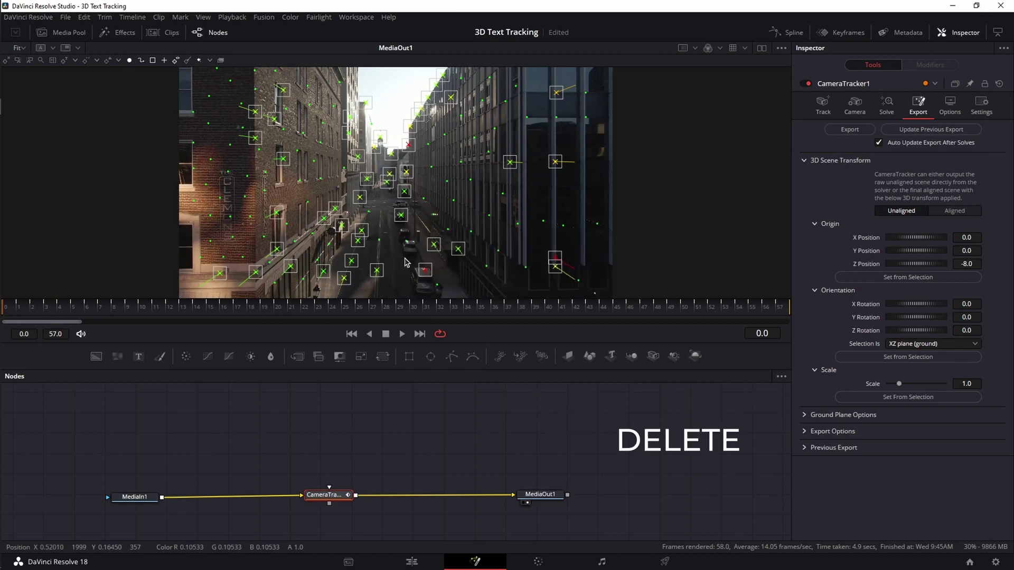
{"action": "left_click", "coordinate": [404, 191]}
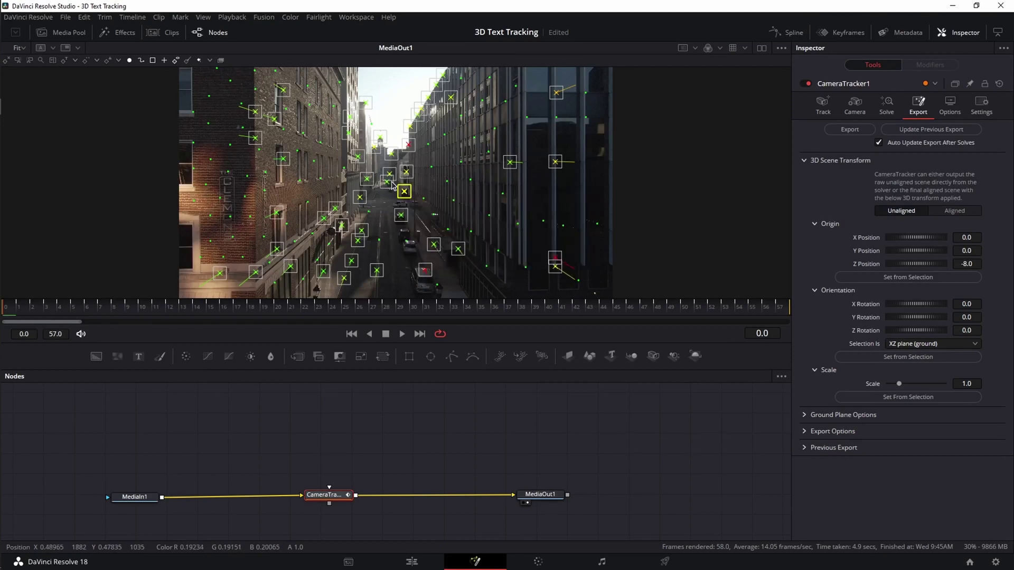
{"action": "left_click", "coordinate": [391, 181], "text": "ctrl"}
{"action": "left_click", "coordinate": [406, 171], "text": "ctrl"}
{"action": "left_click", "coordinate": [366, 178], "text": "ctrl"}
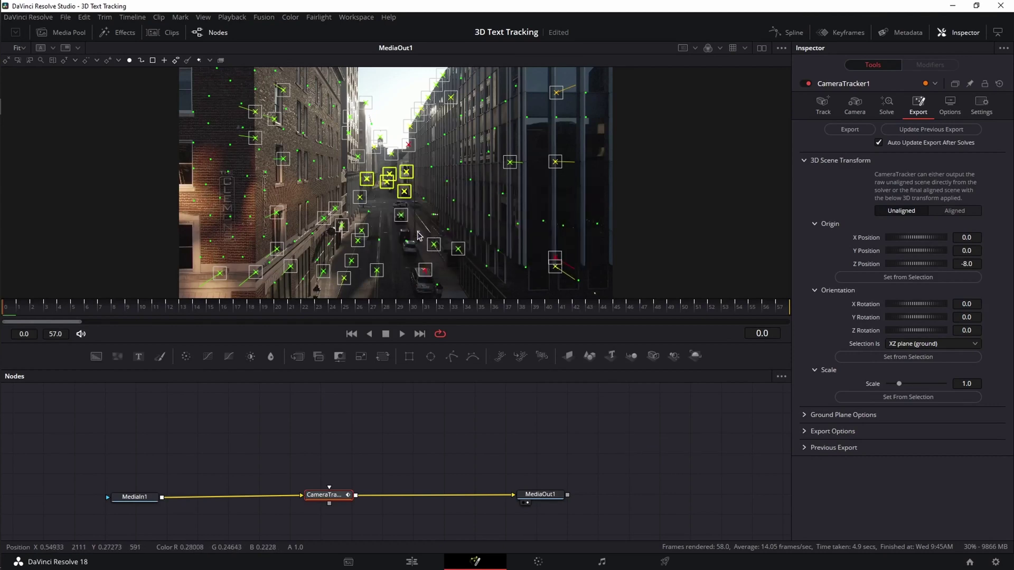
{"action": "key", "text": "Delete"}
Step: Scrub through later frames checking road markers, then return to the clip's first frame
{"action": "left_click_drag", "start_coordinate": [16, 312], "coordinate": [494, 313]}
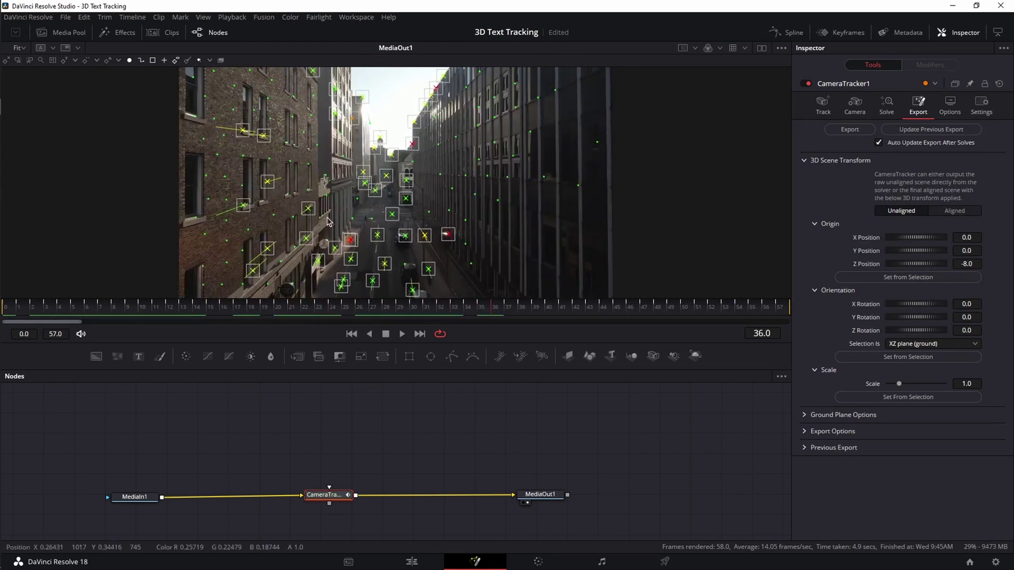
{"action": "left_click", "coordinate": [377, 235]}
{"action": "left_click", "coordinate": [392, 213], "text": "shift"}
{"action": "left_click", "coordinate": [424, 235], "text": "shift"}
{"action": "left_click", "coordinate": [448, 234], "text": "shift"}
{"action": "left_click", "coordinate": [385, 264]}
{"action": "left_click", "coordinate": [428, 270], "text": "shift"}
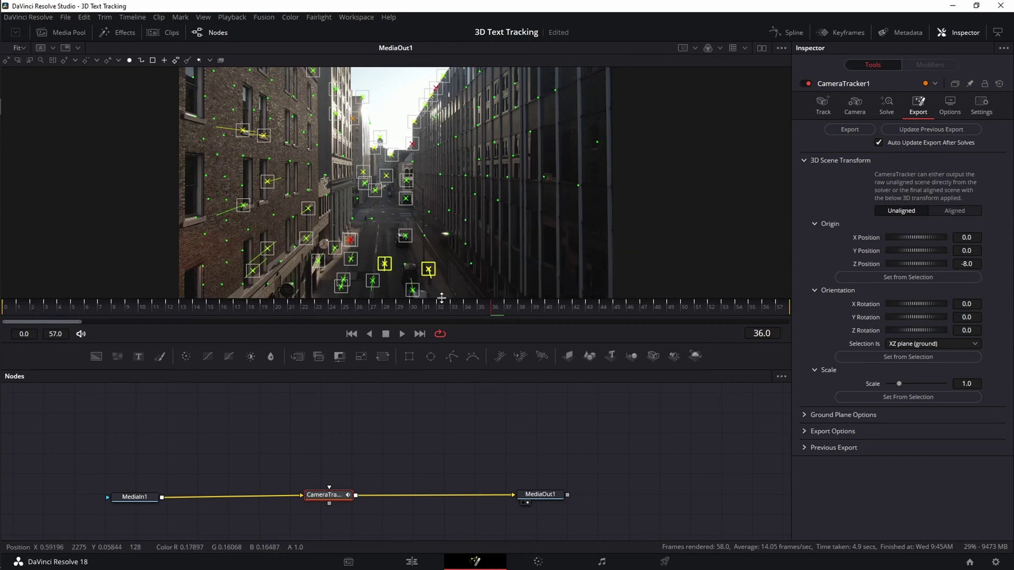
{"action": "key", "text": "Left"}
{"action": "key", "text": "Left"}
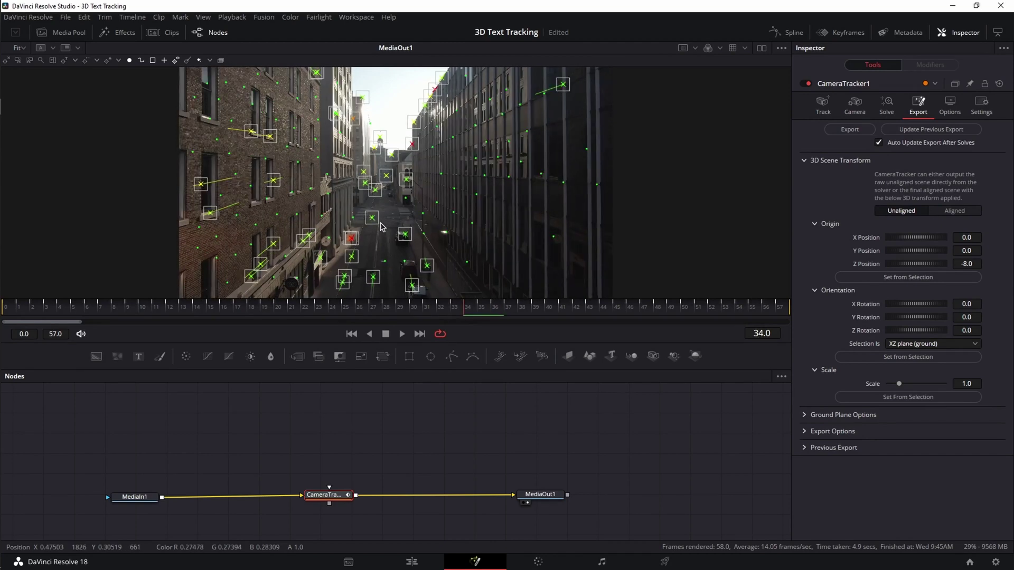
{"action": "left_click", "coordinate": [372, 219]}
{"action": "left_click_drag", "start_coordinate": [468, 309], "coordinate": [224, 309]}
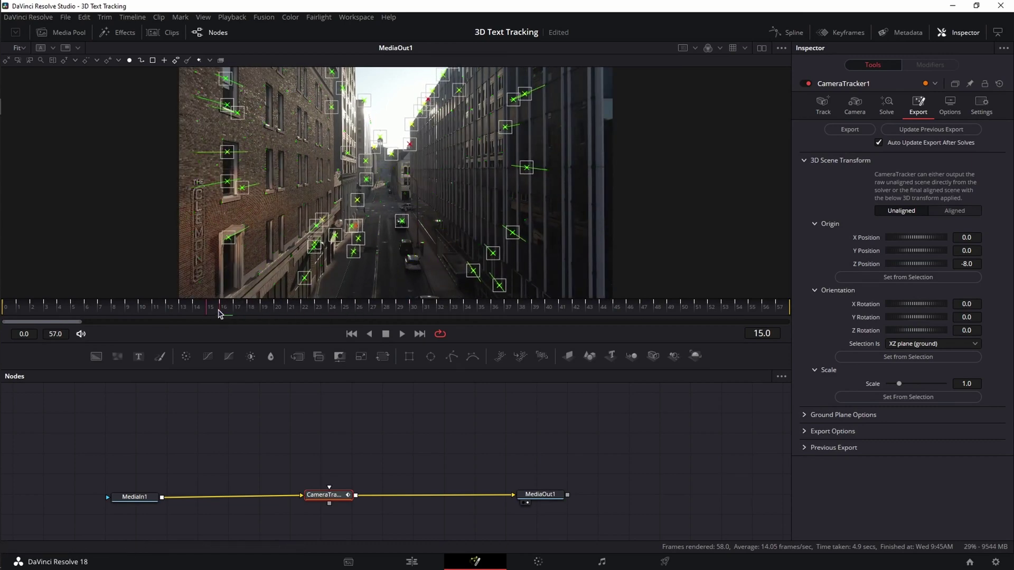
{"action": "key", "text": "shift+Left"}
{"action": "key", "text": "shift+Left"}
{"action": "key", "text": "Home"}
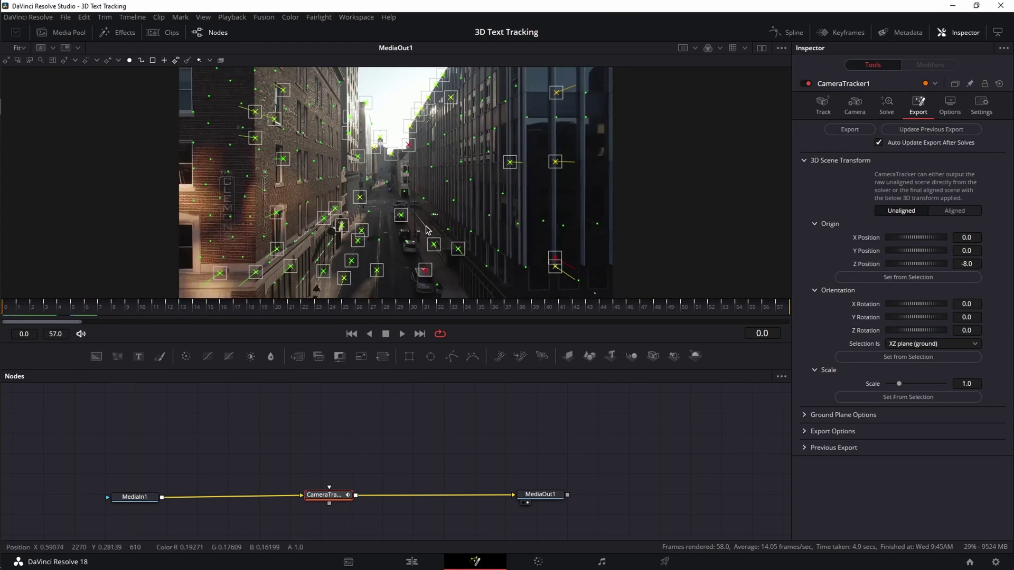
Step: Set the scene origin from a road track point, switch to Aligned, and export the 3D nodes
{"action": "left_click", "coordinate": [400, 215]}
{"action": "left_click", "coordinate": [917, 280]}
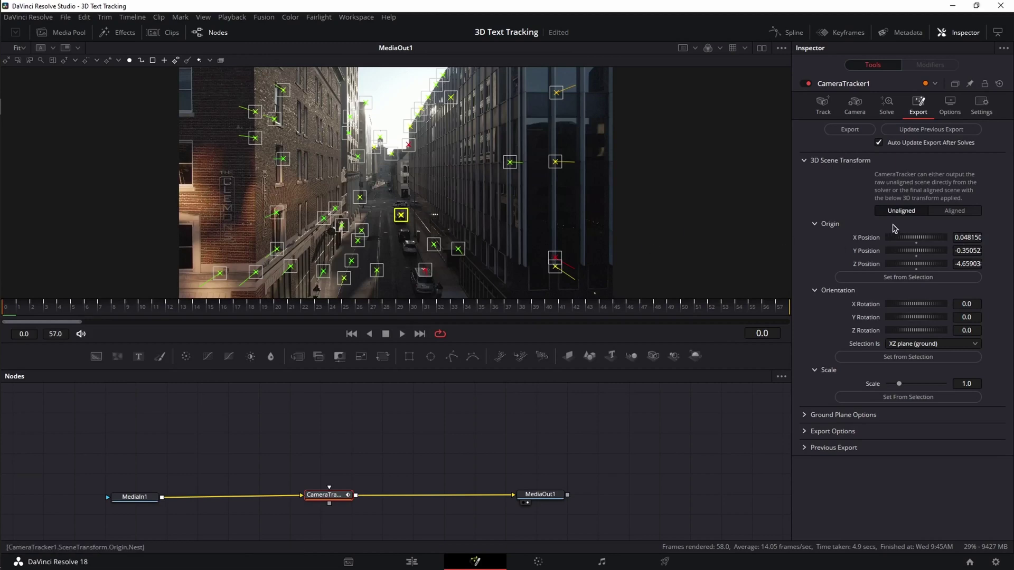
{"action": "left_click", "coordinate": [955, 211]}
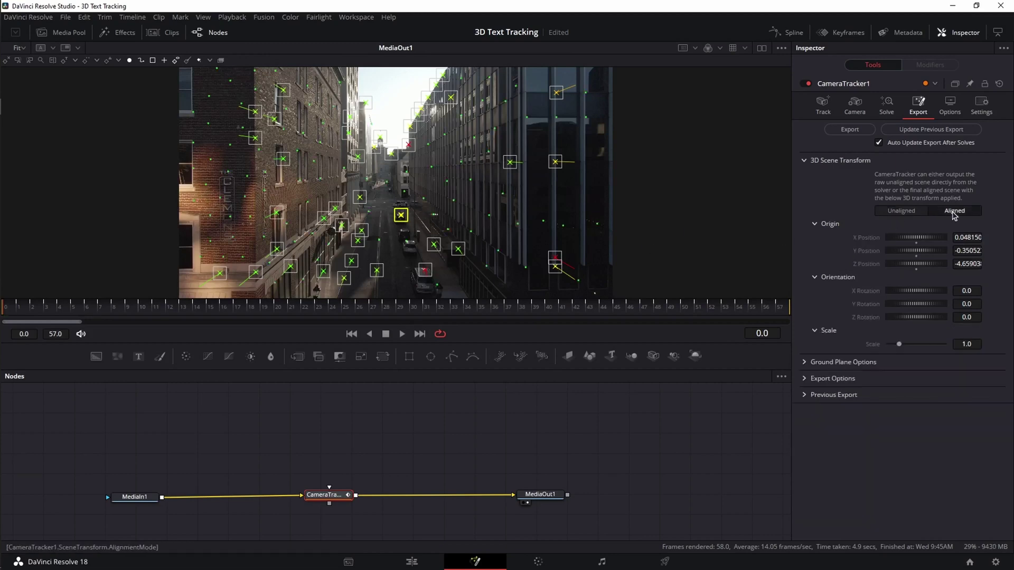
{"action": "left_click", "coordinate": [850, 130]}
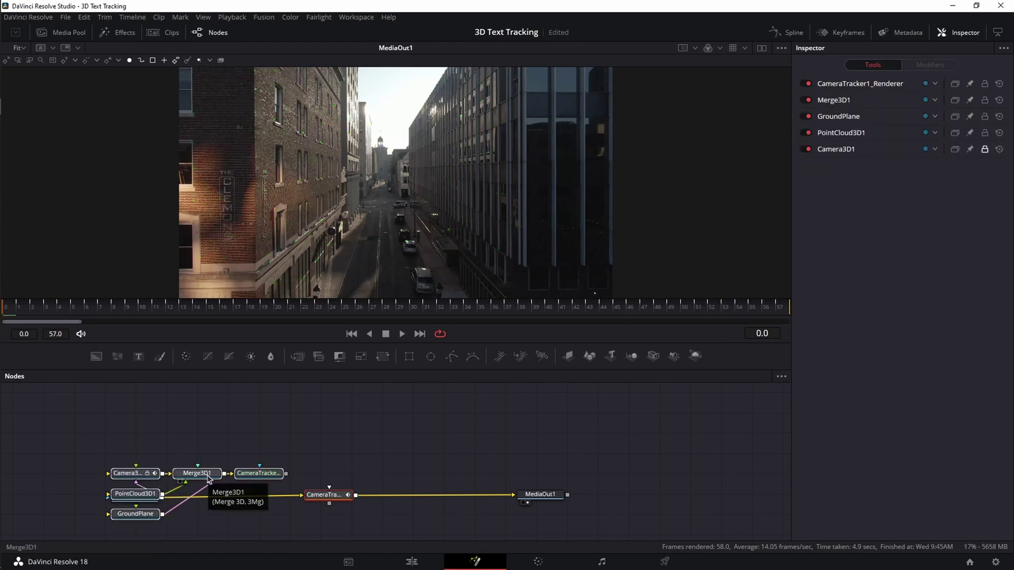
Step: Delete the PointCloud3D and GroundPlane nodes from the exported scene
{"action": "left_click_drag", "start_coordinate": [208, 479], "coordinate": [377, 439]}
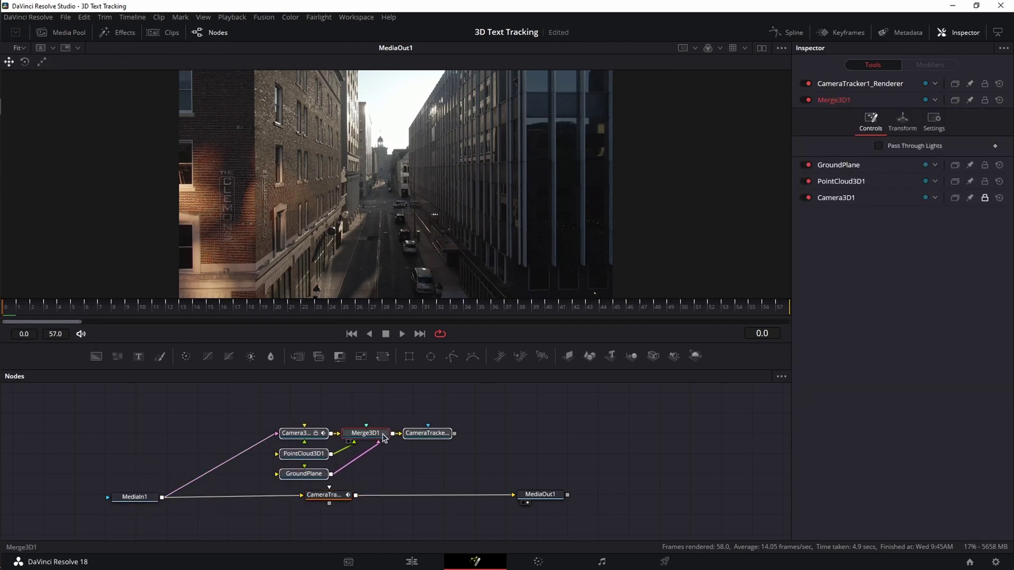
{"action": "left_click_drag", "start_coordinate": [258, 485], "coordinate": [328, 449]}
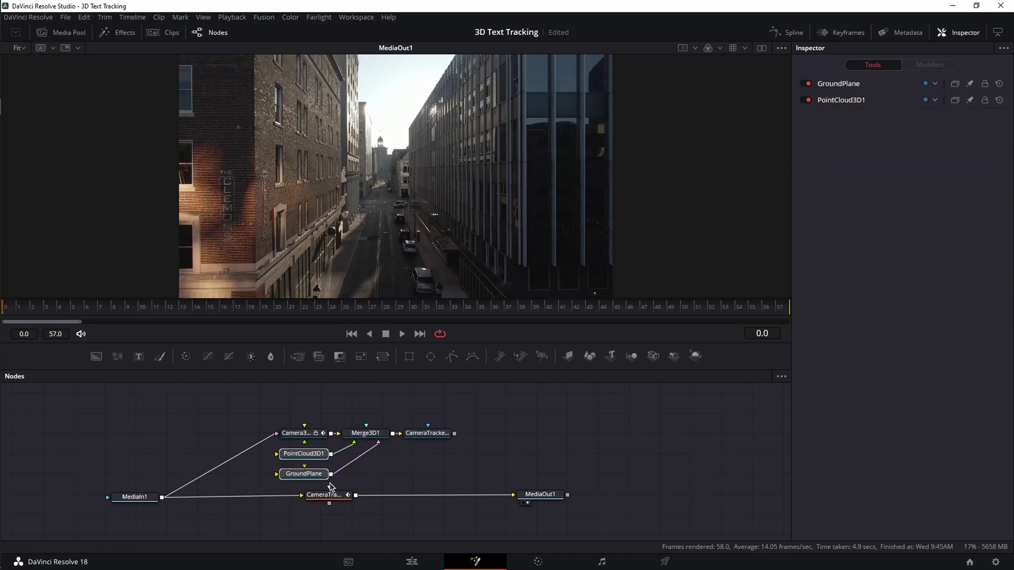
{"action": "key", "text": "Delete"}
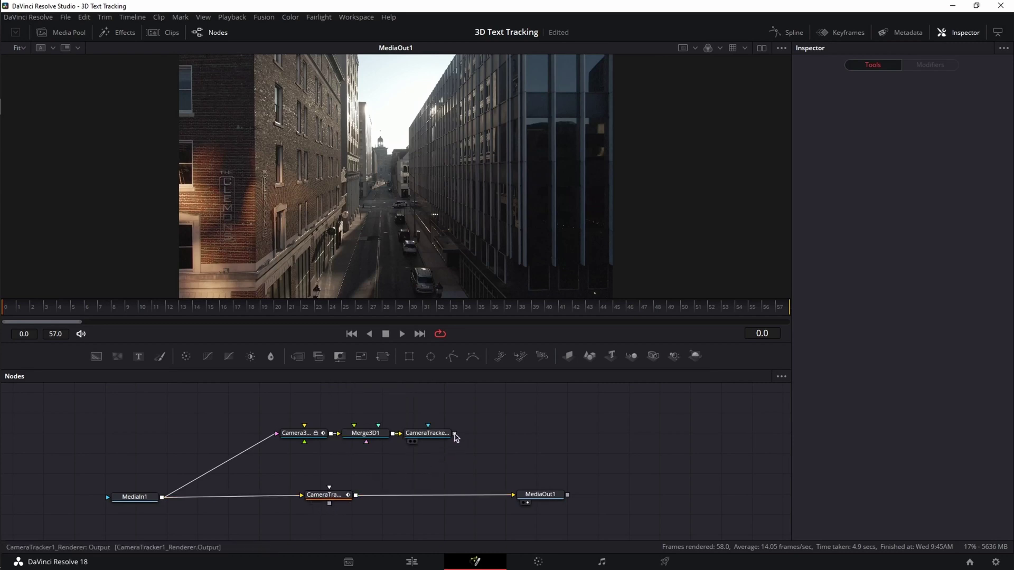
Step: Connect CameraTracker1_Renderer to MediaOut1, tidy the node layout, and add a Text3D node
{"action": "left_click_drag", "start_coordinate": [455, 433], "coordinate": [512, 496]}
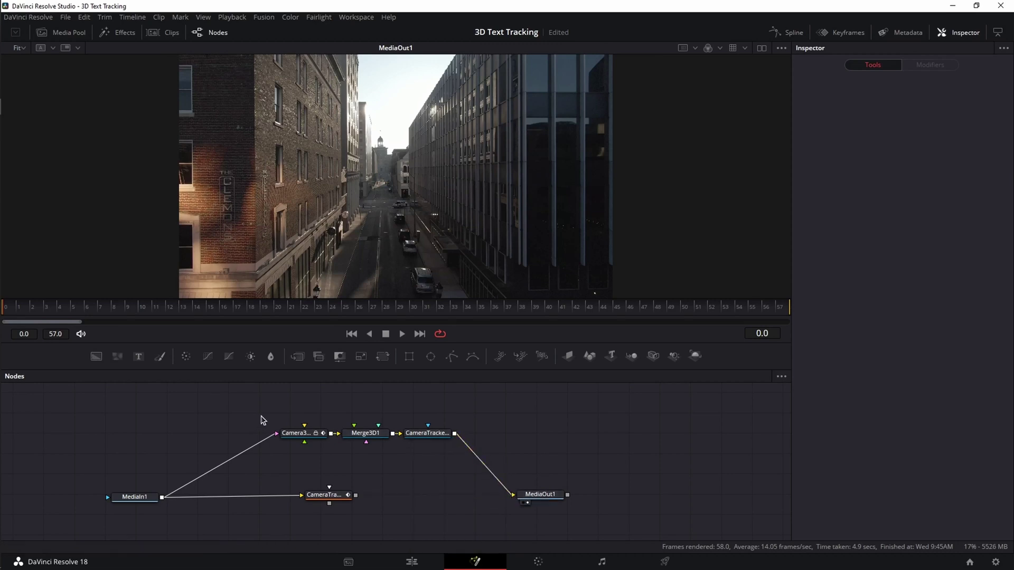
{"action": "left_click_drag", "start_coordinate": [261, 417], "coordinate": [539, 465]}
{"action": "left_click_drag", "start_coordinate": [431, 437], "coordinate": [432, 470]}
{"action": "left_click_drag", "start_coordinate": [330, 496], "coordinate": [338, 516]}
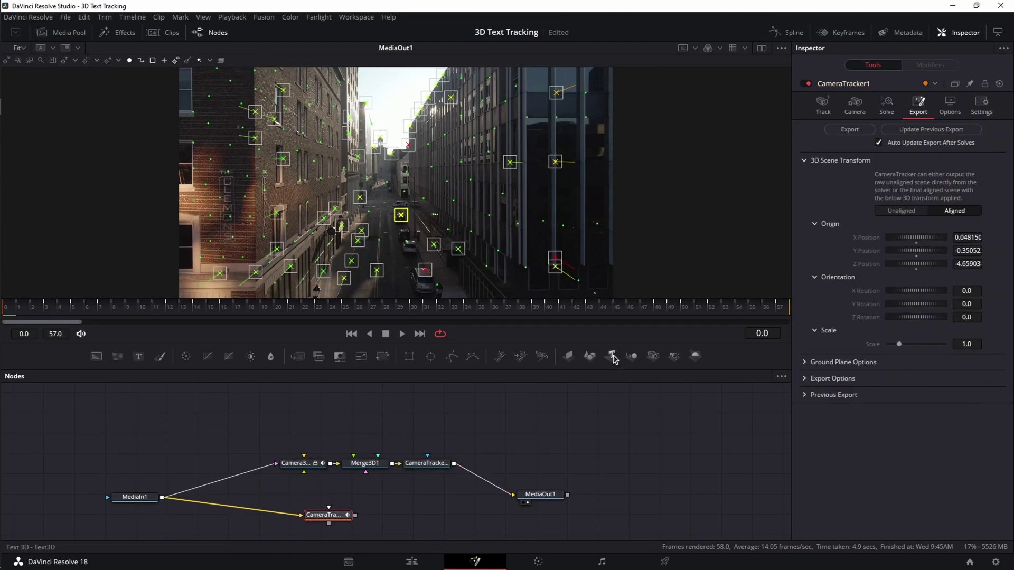
{"action": "left_click_drag", "start_coordinate": [614, 361], "coordinate": [548, 387]}
Step: Connect Text3D1 to Merge3D1, enter 'HELLO' and 'THERE' on two lines, and set Size to 0.15
{"action": "left_click_drag", "start_coordinate": [363, 415], "coordinate": [362, 467]}
{"action": "left_click", "coordinate": [866, 146]}
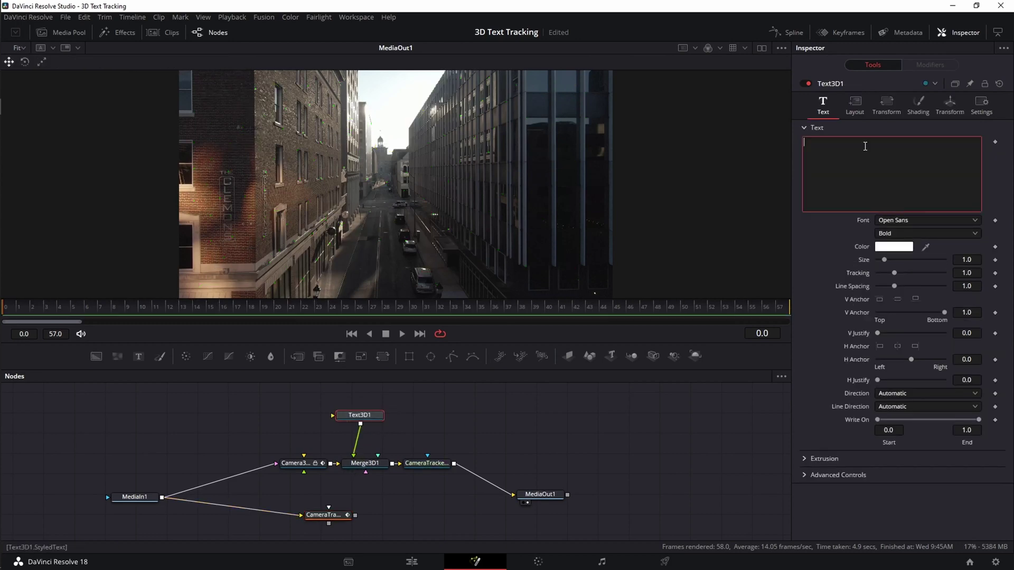
{"action": "type", "text": "HELLO"}
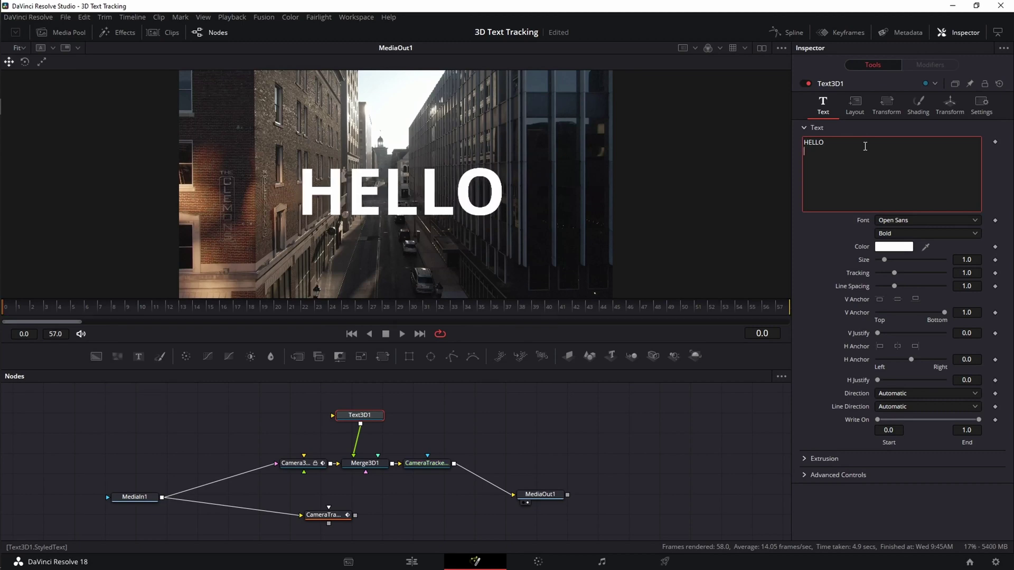
{"action": "key", "text": "Return"}
{"action": "type", "text": "THERE"}
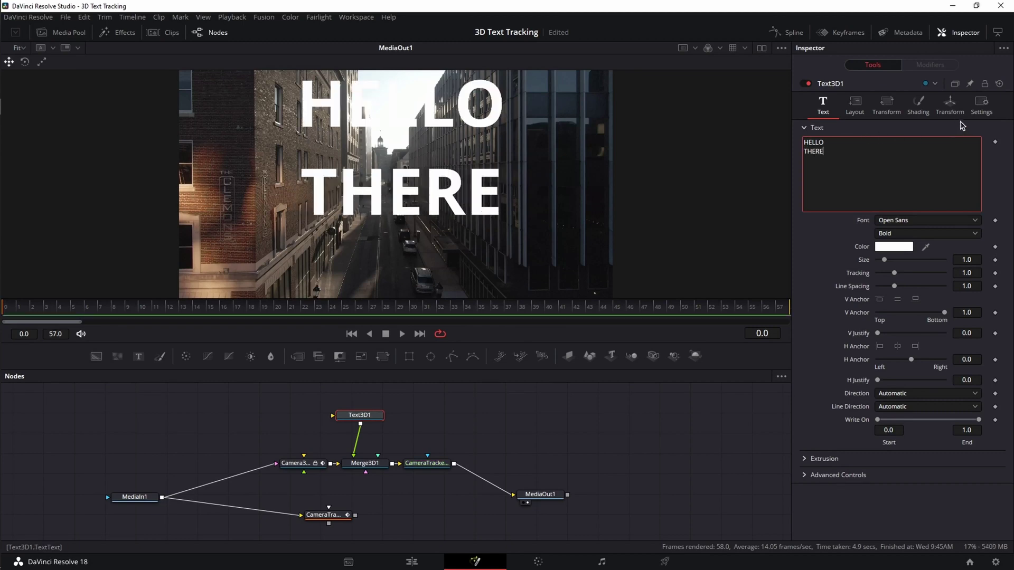
{"action": "left_click", "coordinate": [969, 260]}
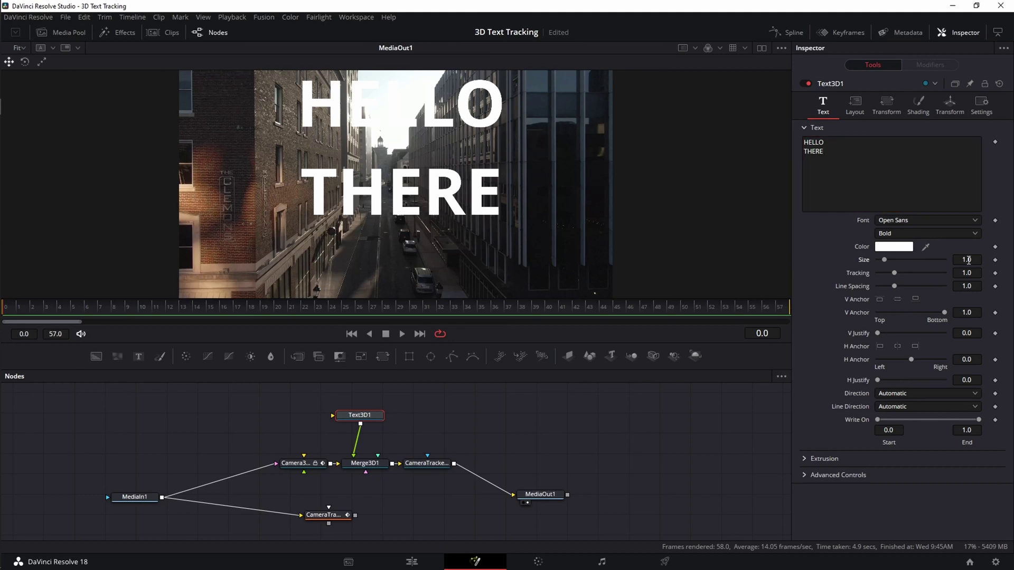
{"action": "type", "text": "0.15"}
{"action": "key", "text": "Return"}
{"action": "left_click", "coordinate": [960, 117]}
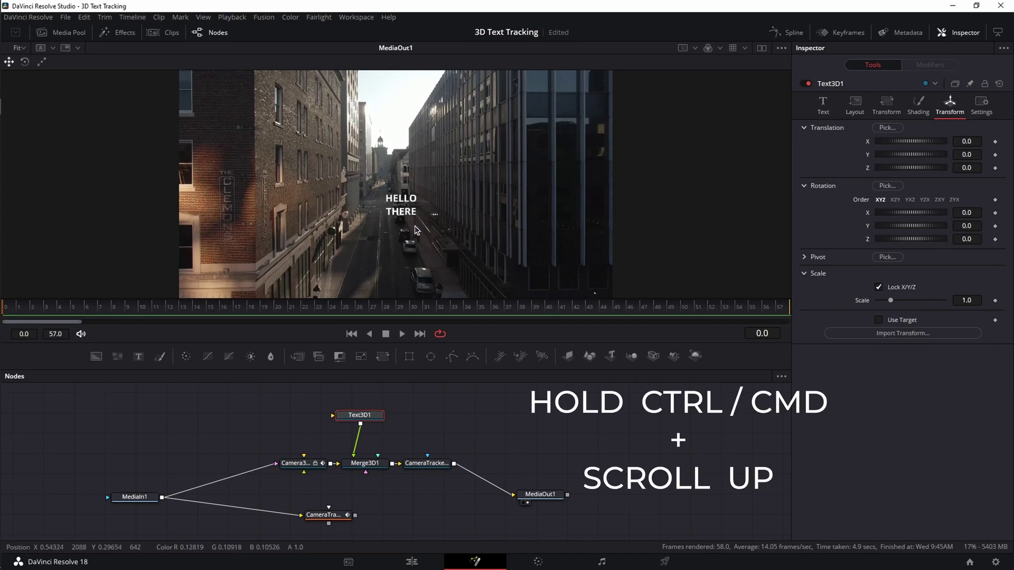
Step: Set the text's Translation X to -0.097 and fit the viewer back to the full frame
{"action": "scroll", "coordinate": [418, 229], "scroll_direction": "up", "scroll_amount": 2}
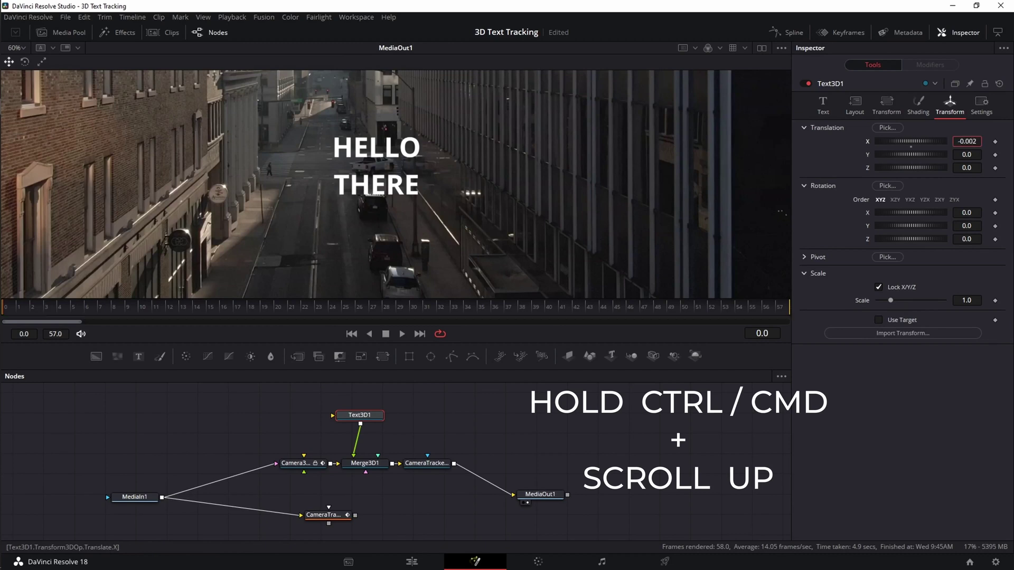
{"action": "mouse_move", "coordinate": [969, 141]}
{"action": "left_mouse_down"}
{"action": "mouse_move", "coordinate": [932, 141]}
{"action": "mouse_move", "coordinate": [970, 154]}
{"action": "left_mouse_up"}
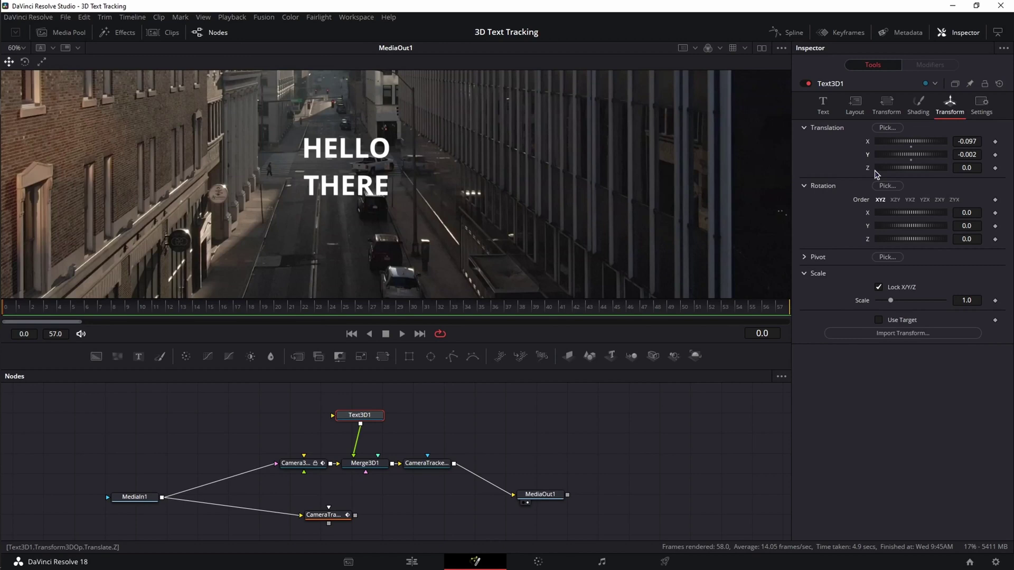
{"action": "left_click", "coordinate": [16, 47]}
{"action": "left_click", "coordinate": [11, 58]}
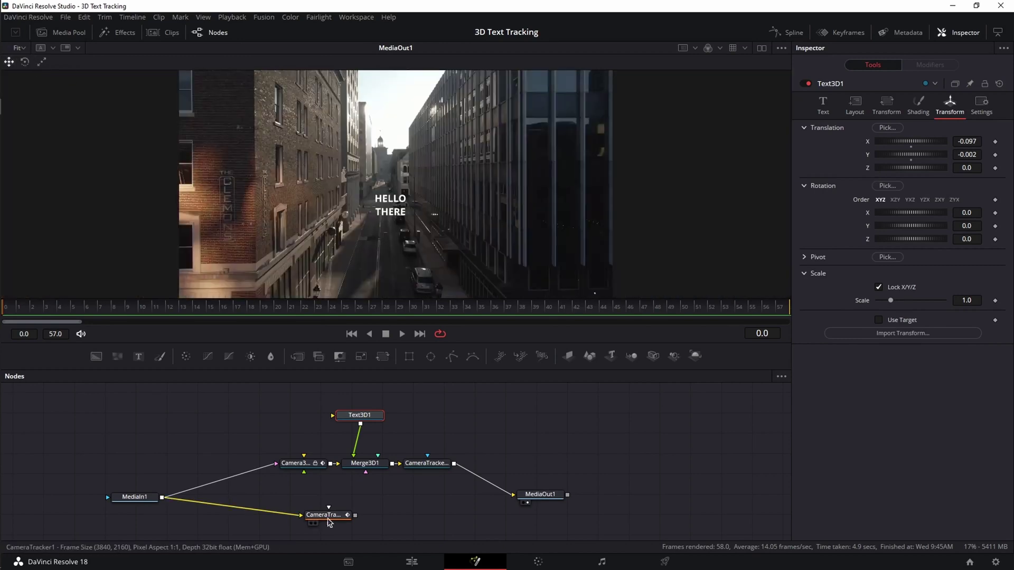
{"action": "left_click", "coordinate": [332, 521]}
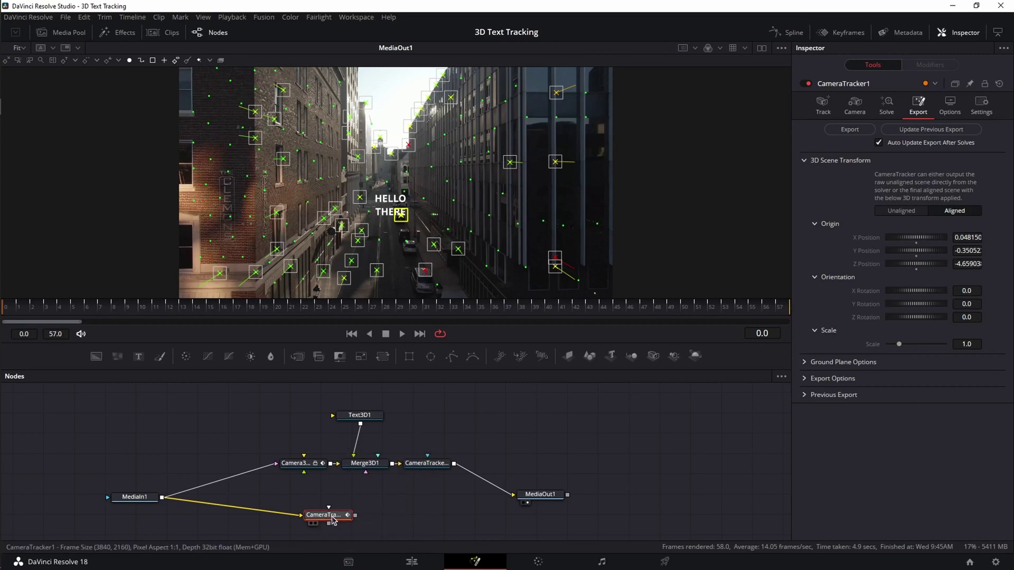
Step: Delete the leftover CameraTracker1 node, then play and scrub the shot to check the tracked text
{"action": "key", "text": "Delete"}
{"action": "key", "text": "space"}
{"action": "scroll", "coordinate": [407, 228], "scroll_direction": "up", "scroll_amount": 1}
{"action": "scroll", "coordinate": [407, 228], "scroll_direction": "up", "scroll_amount": 2}
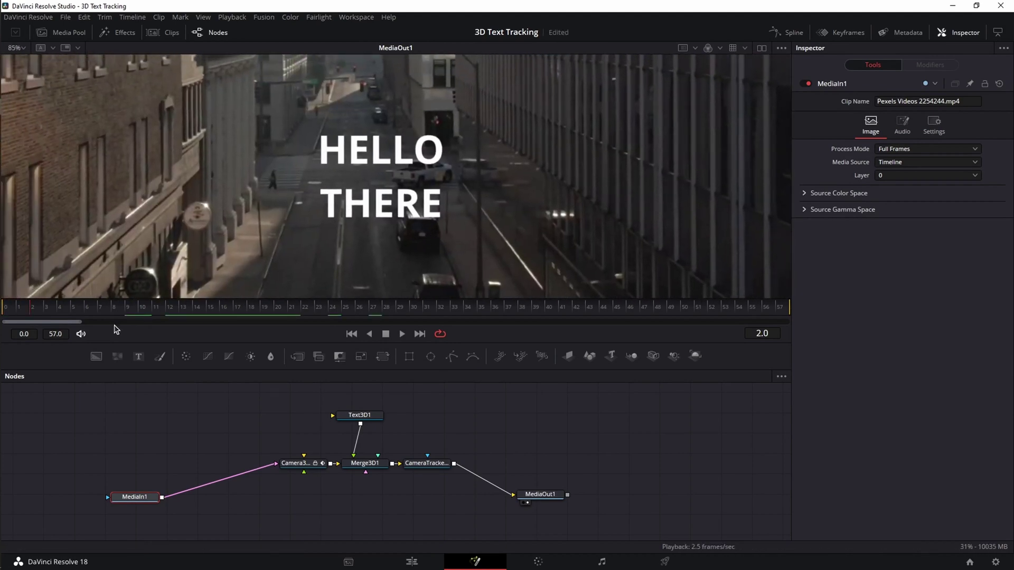
{"action": "left_click_drag", "start_coordinate": [37, 313], "coordinate": [226, 315]}
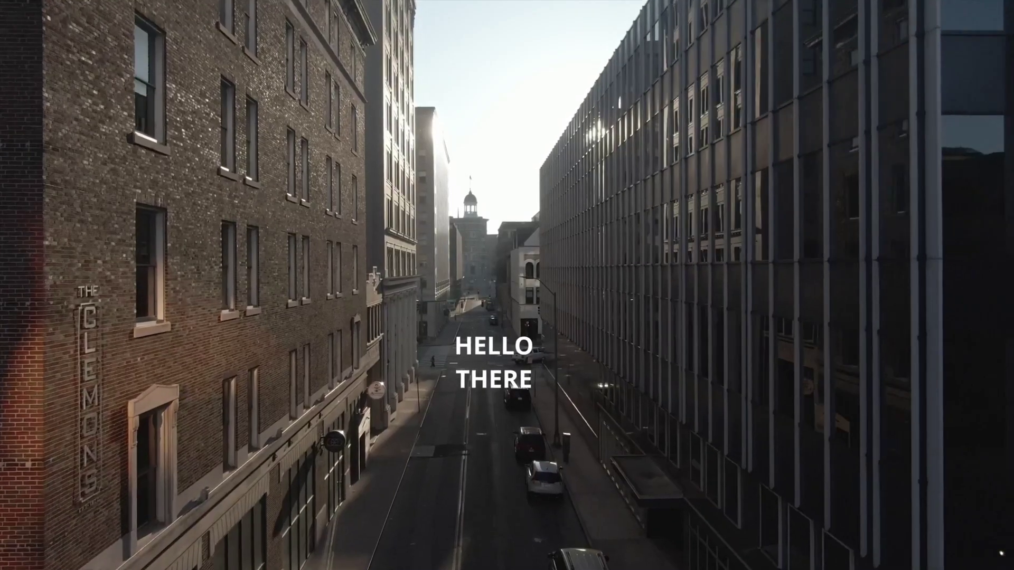